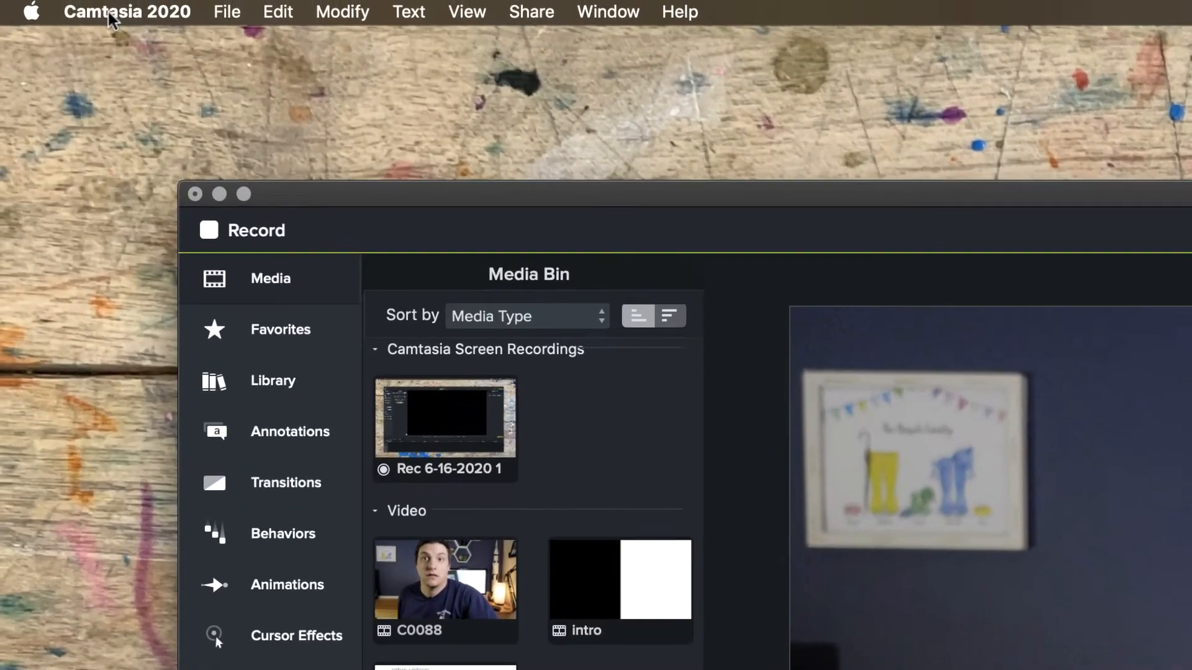
Review Camtasia's shortcut preferences for timeline editing, project, program, library and canvas options, and close the preferences.
click(118, 14)
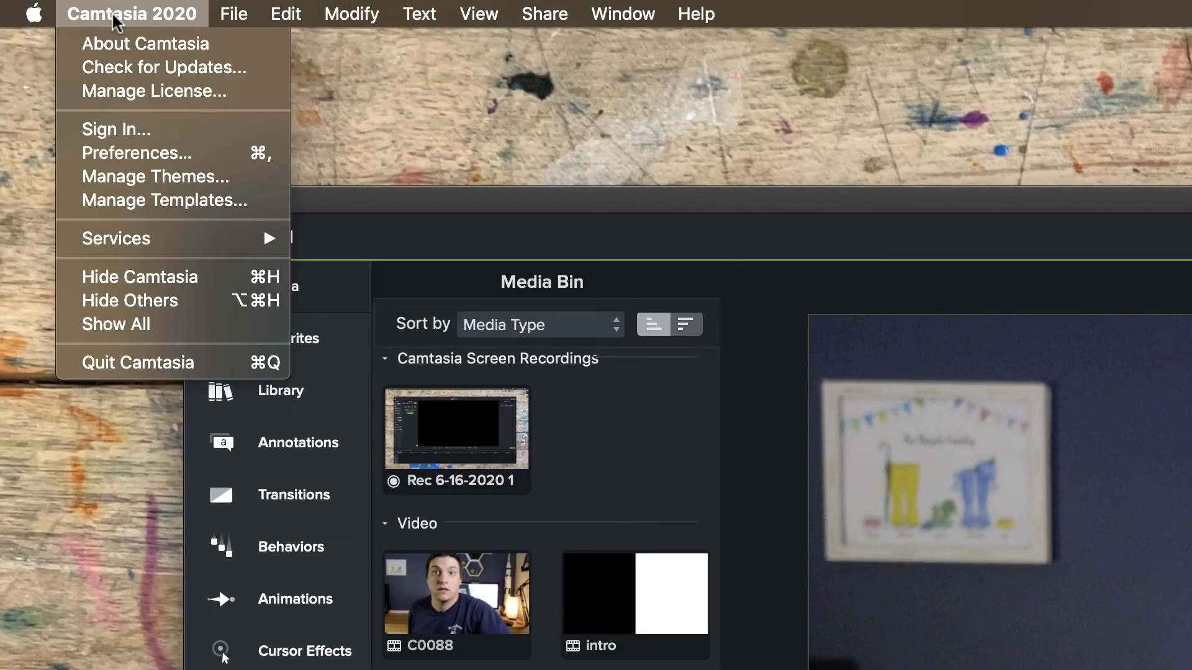
click(103, 158)
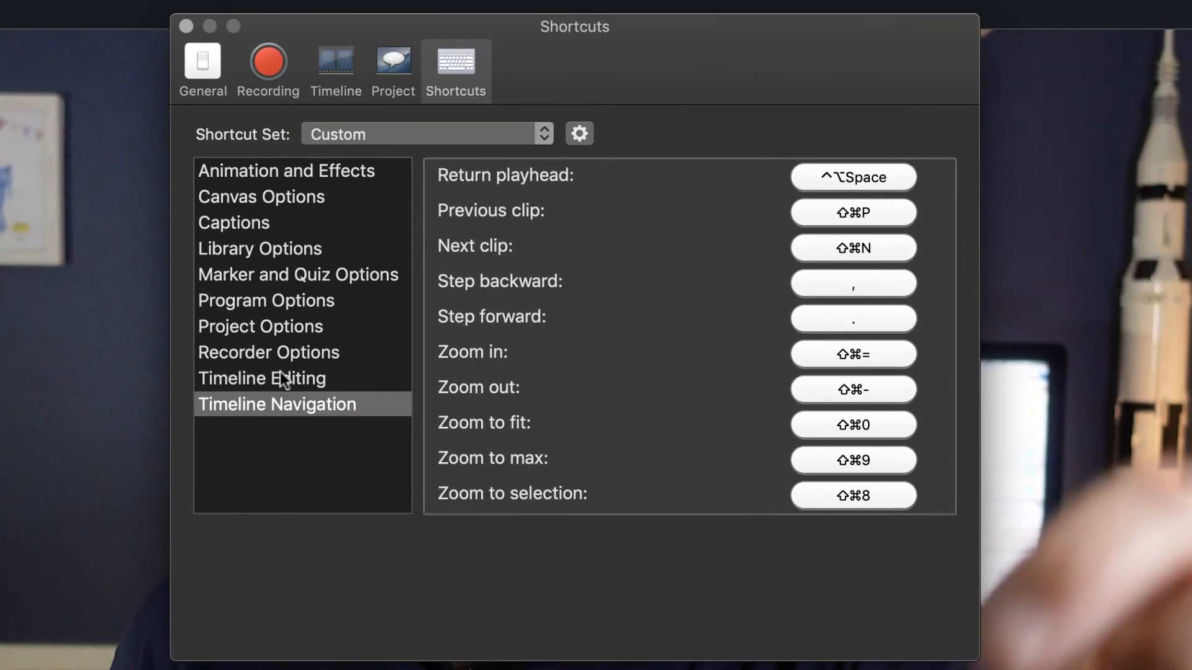
click(282, 378)
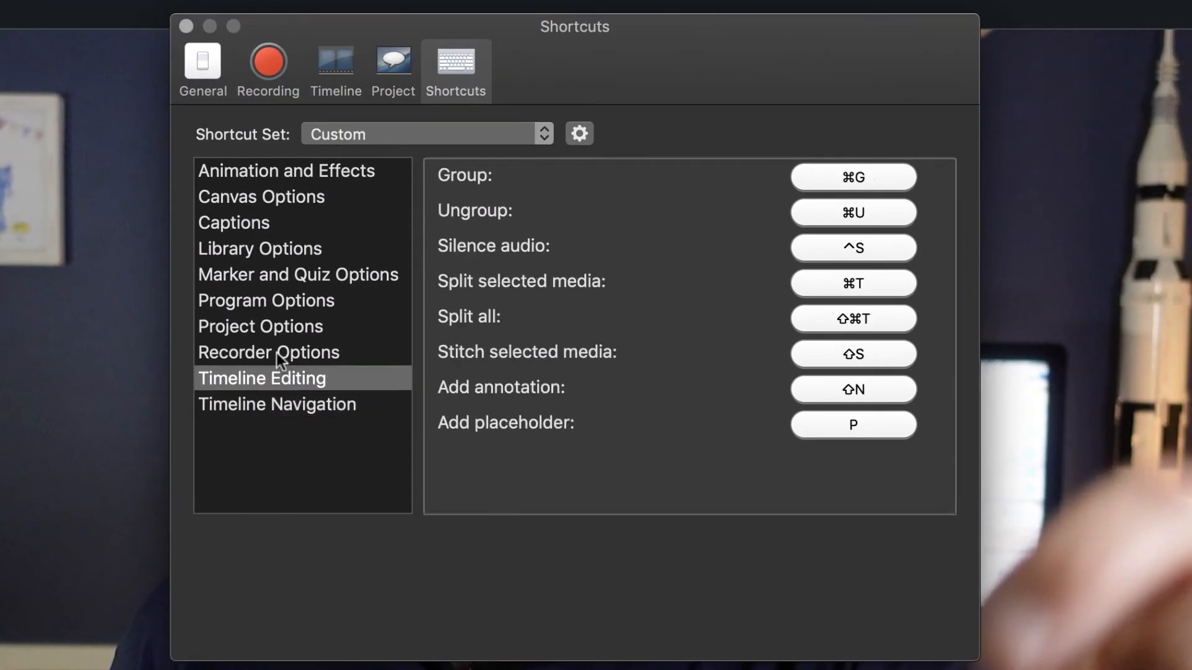
click(275, 326)
click(270, 299)
click(254, 248)
click(239, 196)
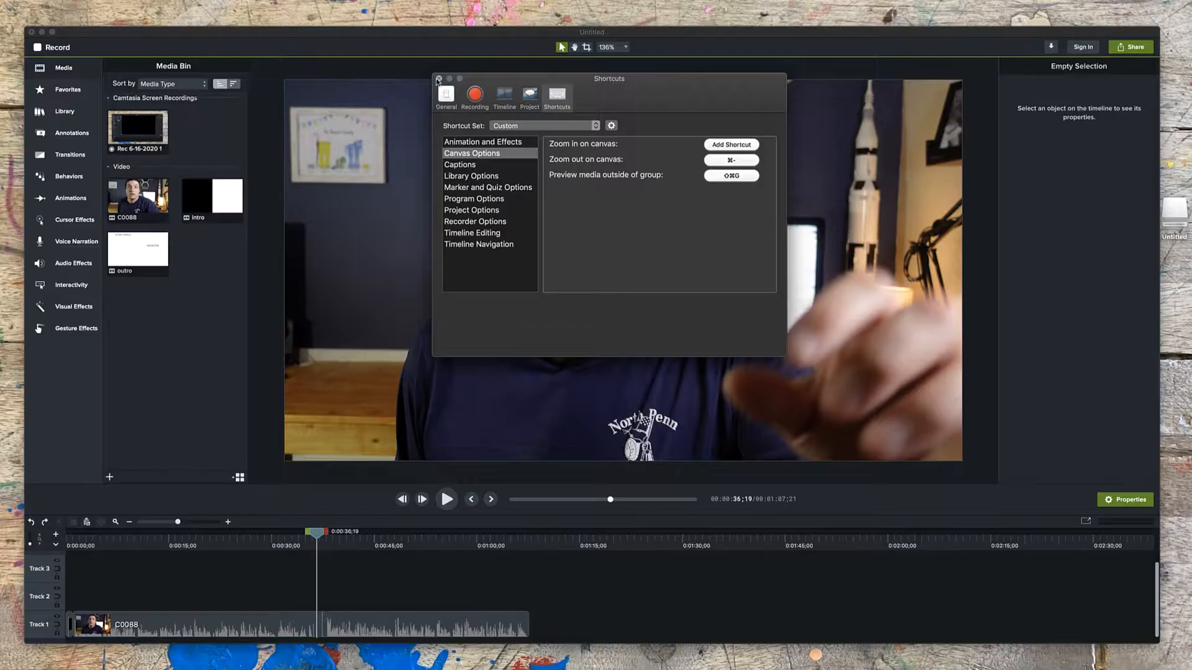
click(186, 26)
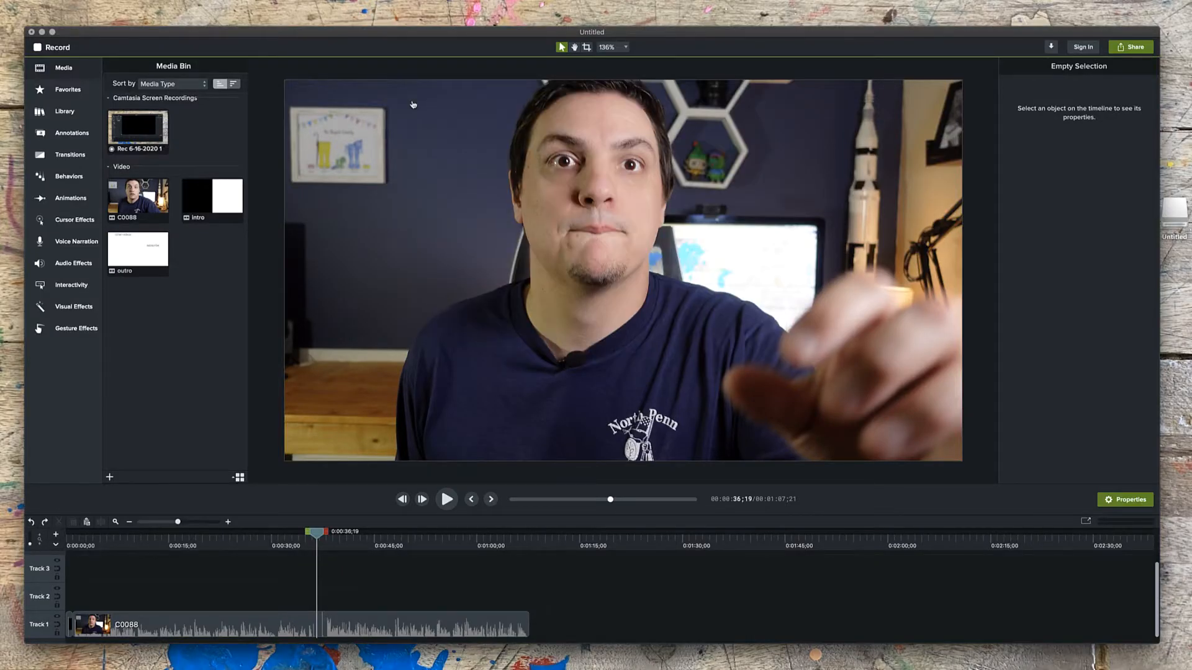
Switch to the Logitech mouse settings and examine the button assignments specific to Camtasia 2020.
key(super+Tab)
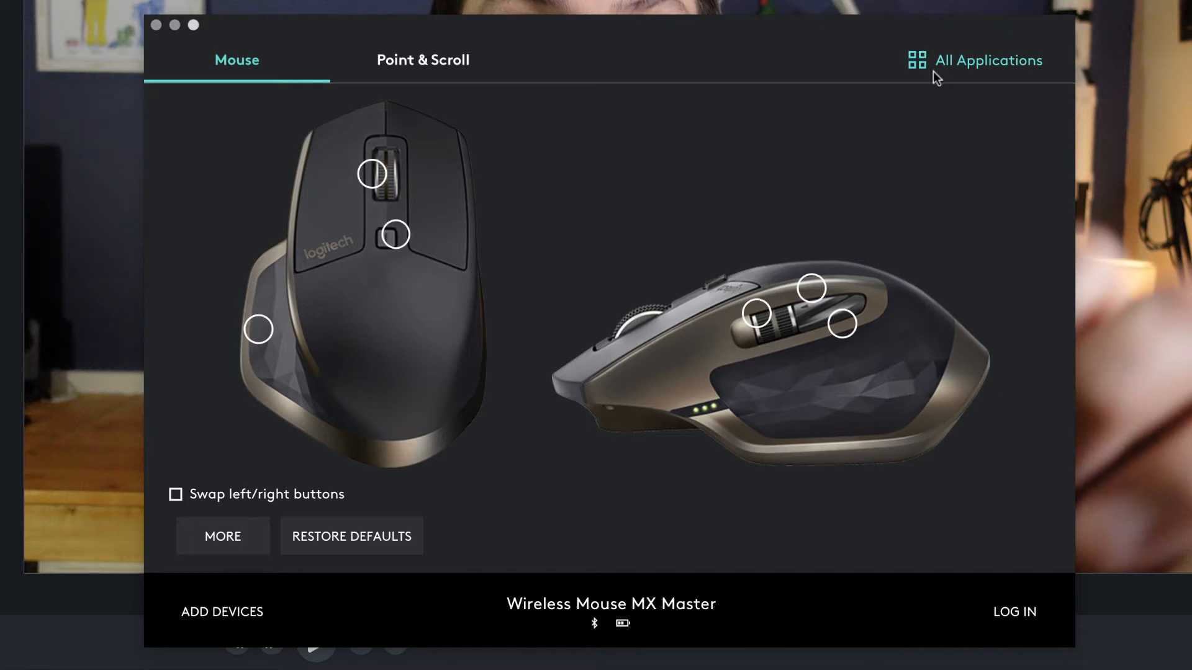
click(960, 62)
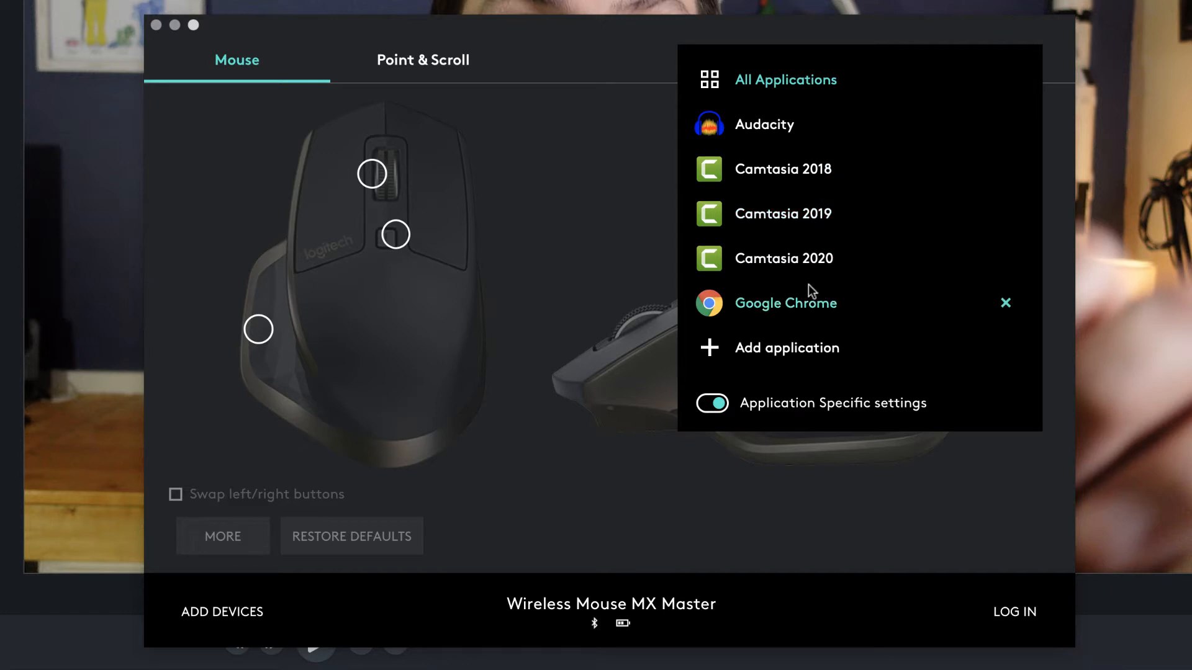
click(784, 260)
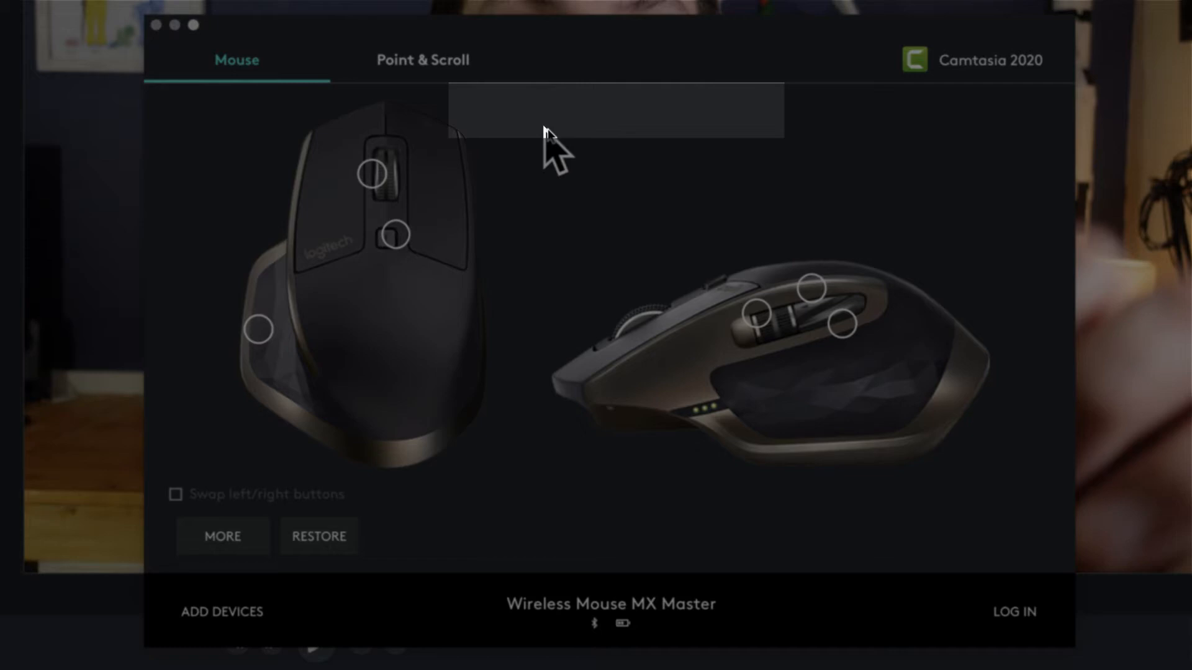
mouse_move(374, 182)
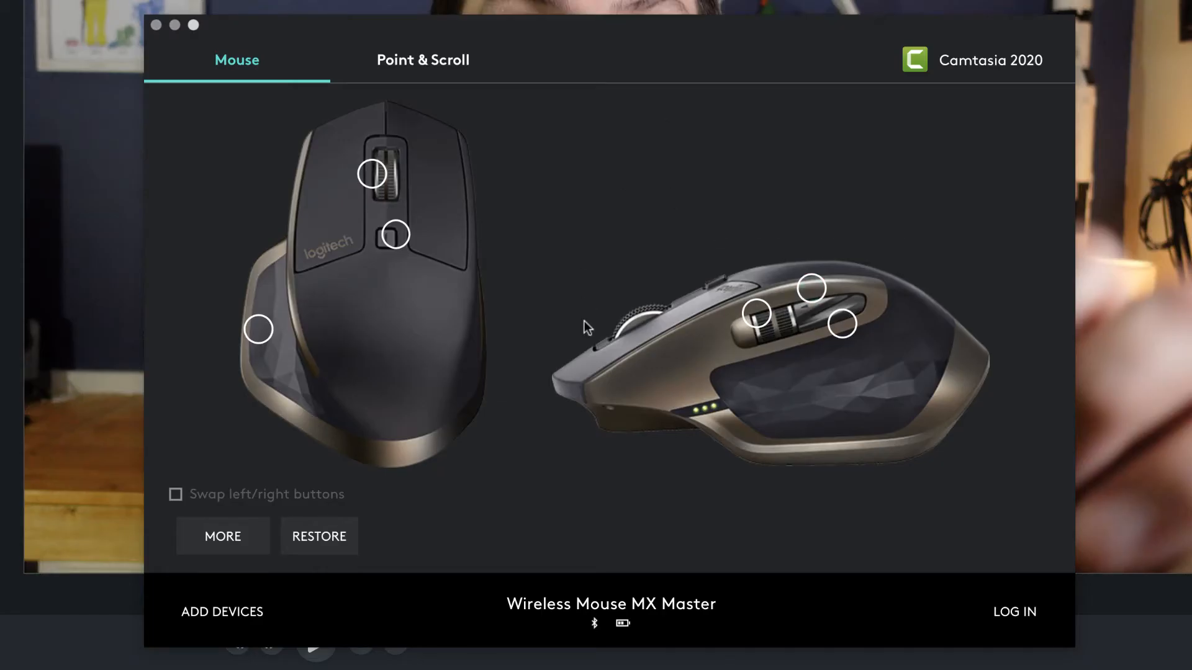
mouse_move(253, 333)
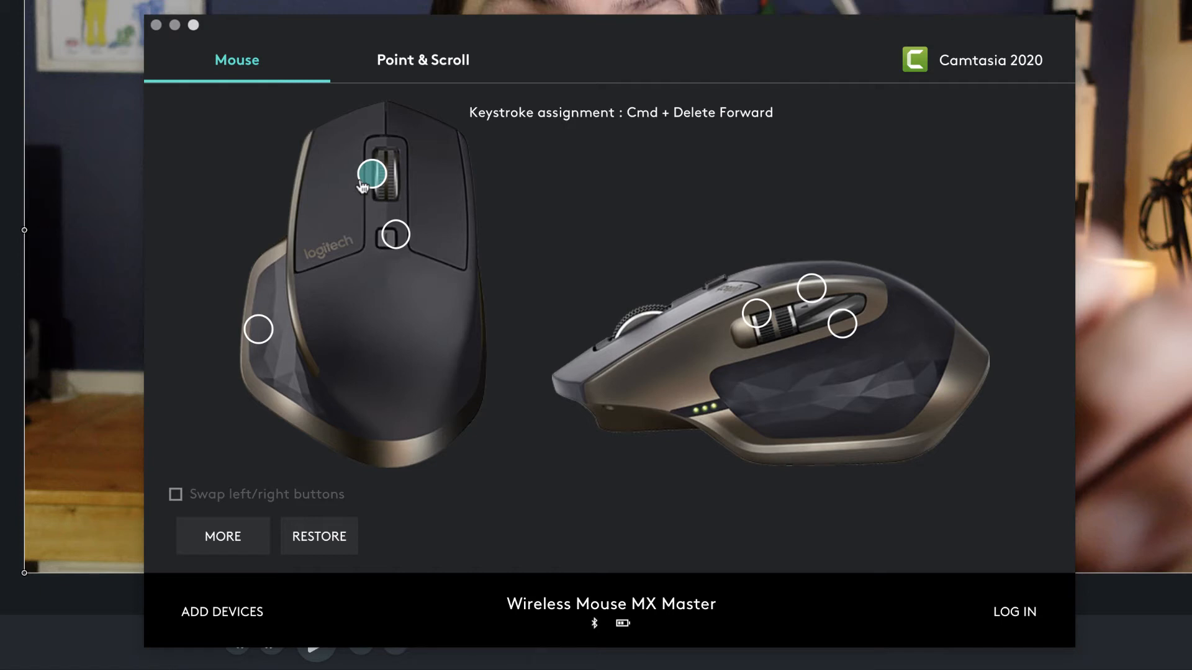
mouse_move(388, 247)
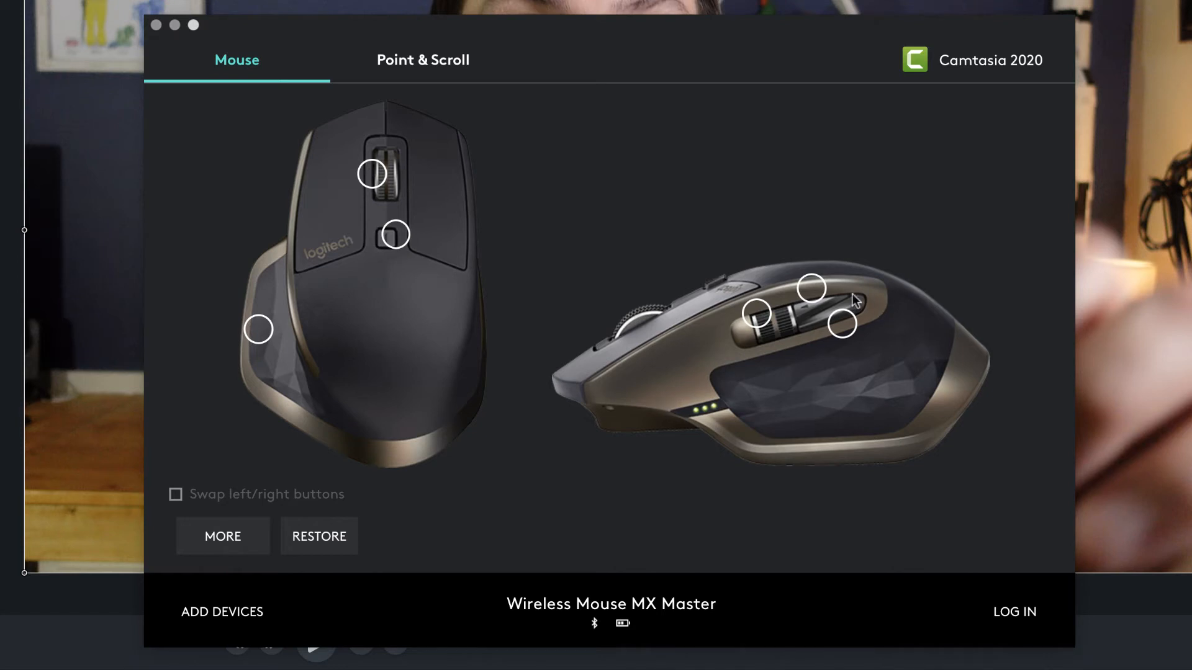
mouse_move(842, 334)
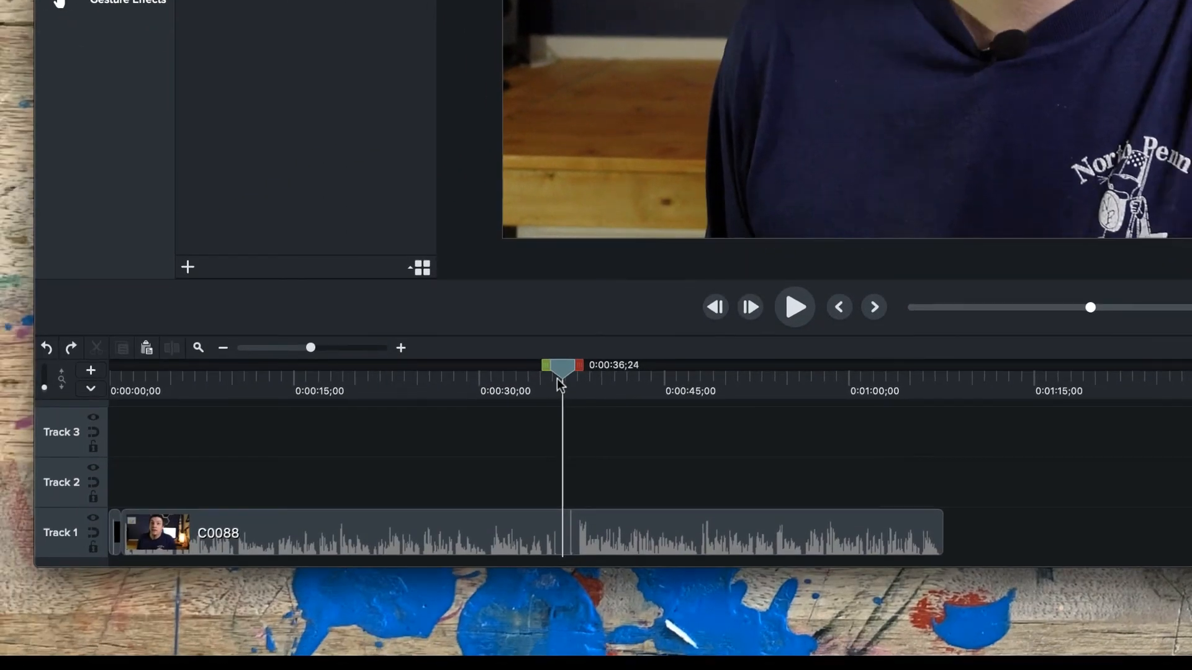
drag(557, 378, 484, 411)
drag(506, 371, 591, 392)
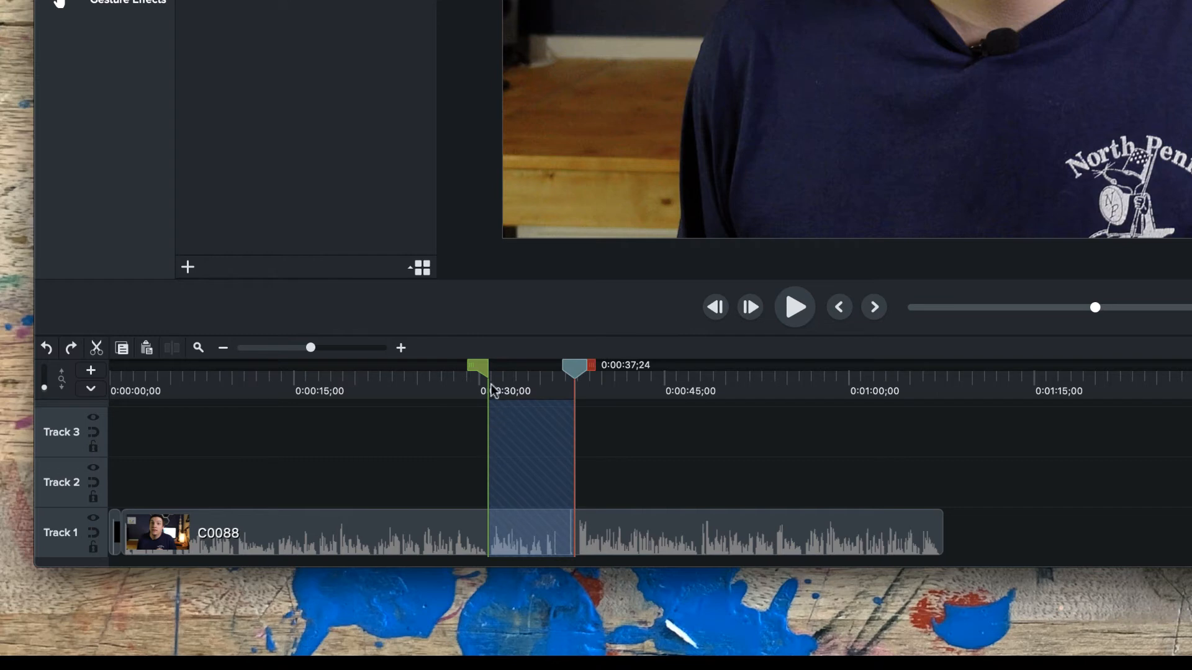
click(455, 471)
Split the C0088 clip on Track 1 at 0:00:30;23 and at 0:00:37;27.
drag(555, 390, 482, 391)
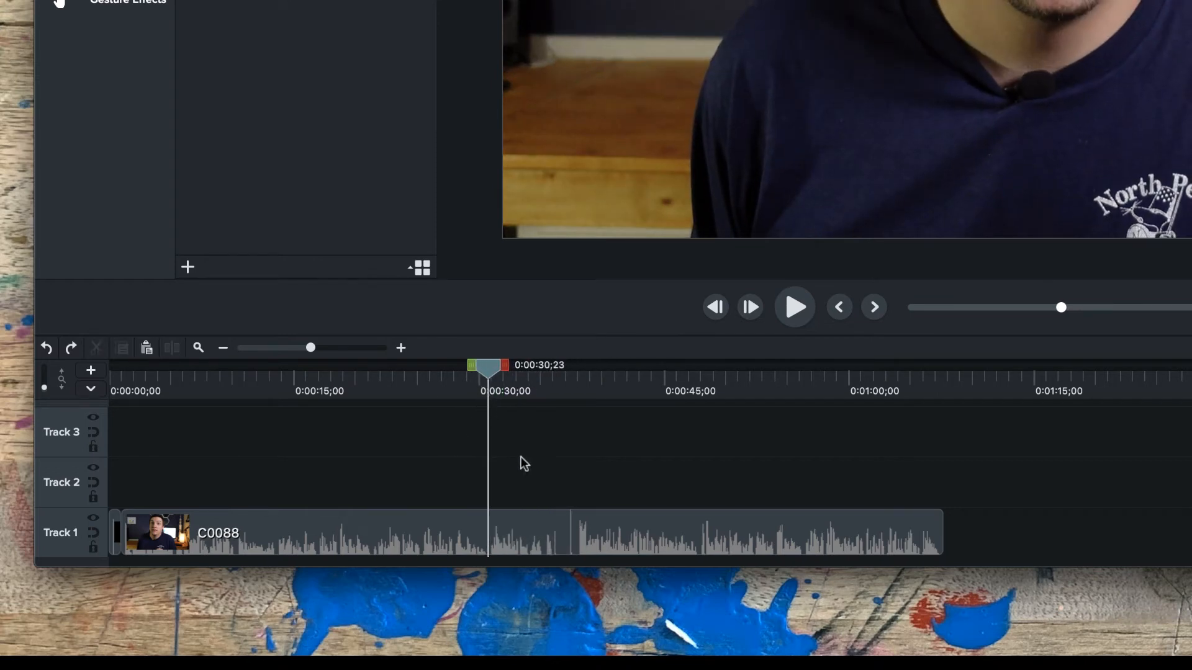
click(521, 532)
key(super+t)
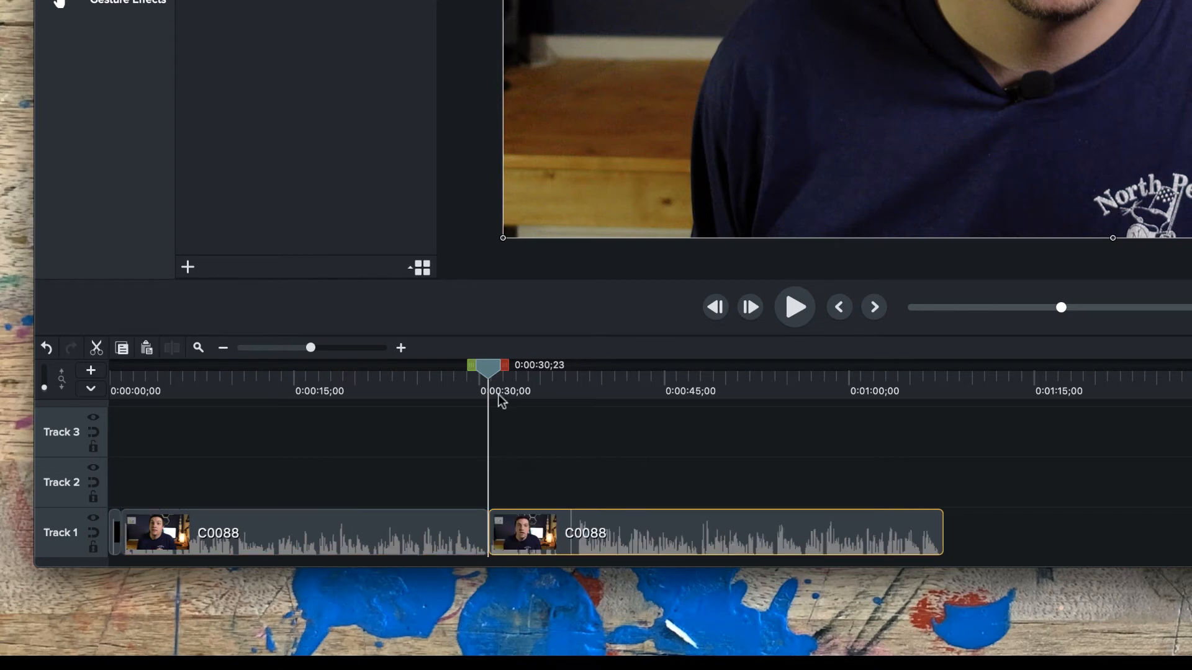
drag(498, 394, 575, 389)
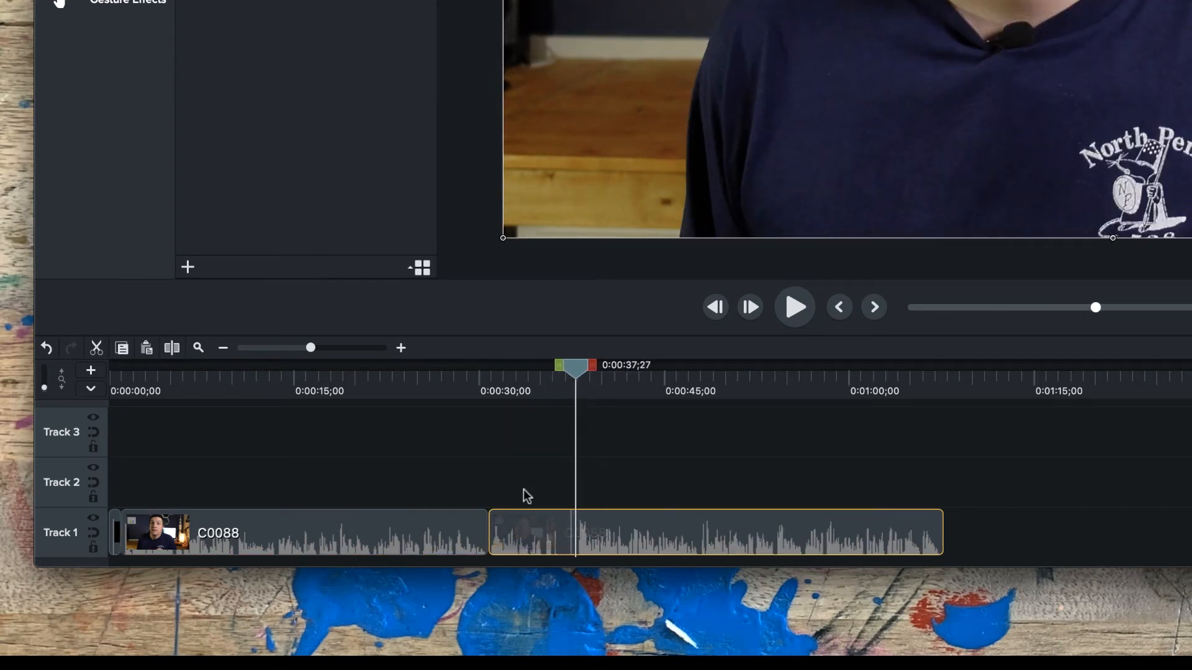
key(super+t)
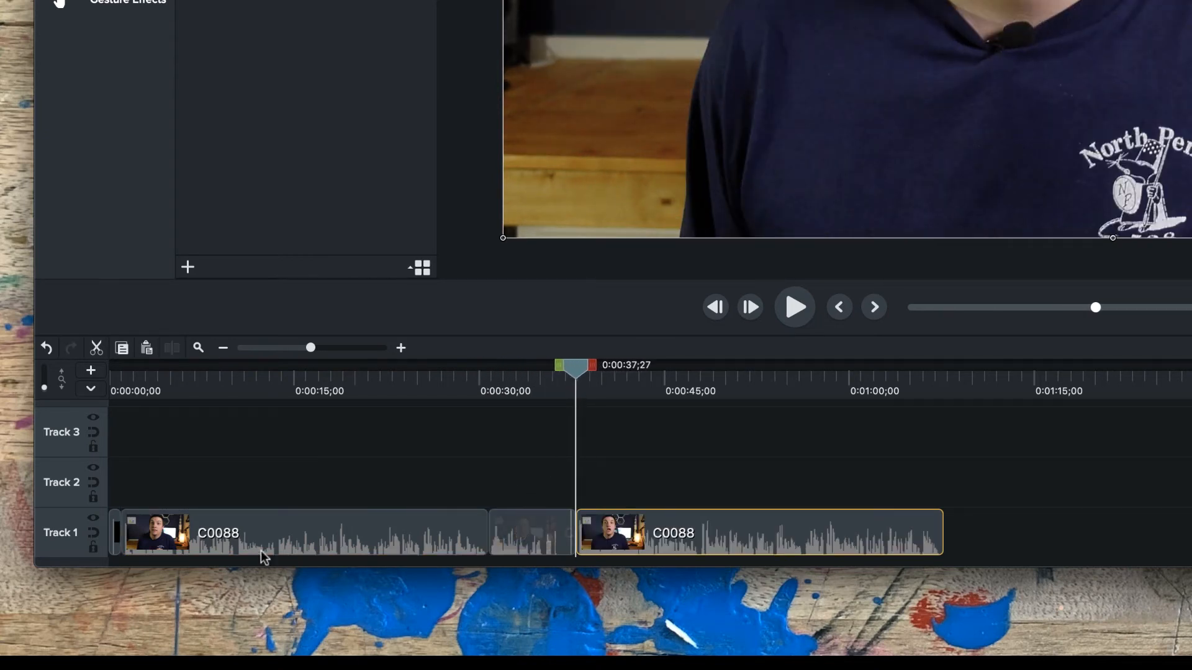
Delete the C0088 segment between the two cuts and close the gap with the remaining segment.
click(509, 536)
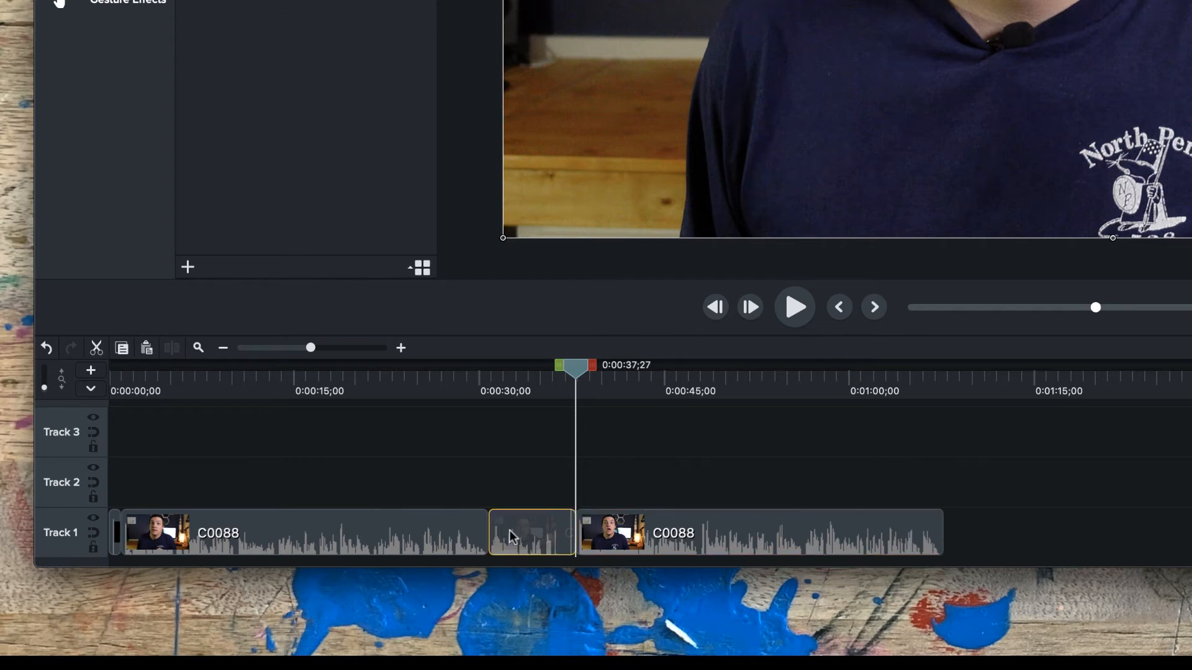
key(Delete)
drag(673, 532, 586, 532)
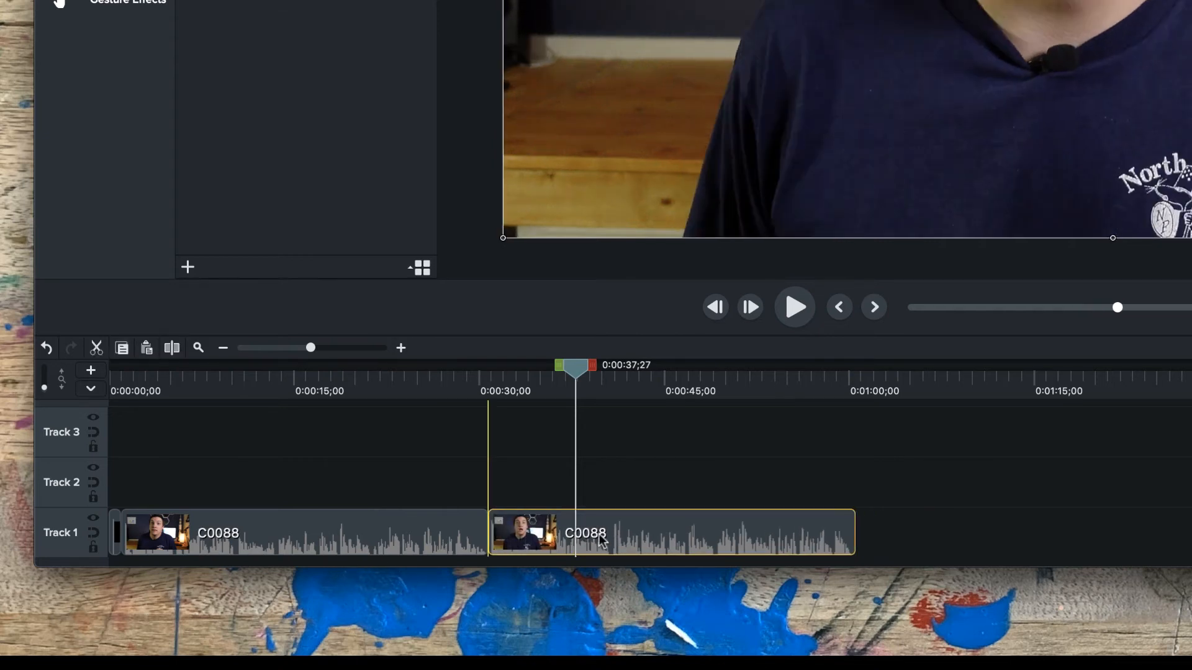
click(739, 479)
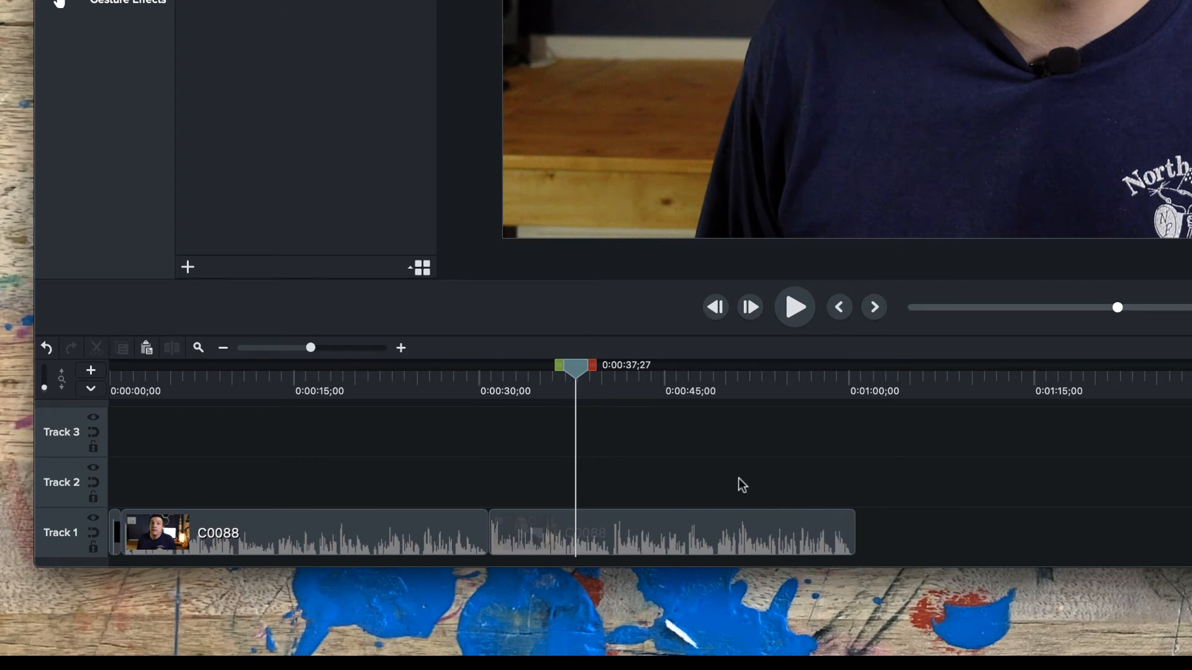
Undo the gap closing, the segment deletion and both splits of C0088.
key(super+z)
key(super+z)
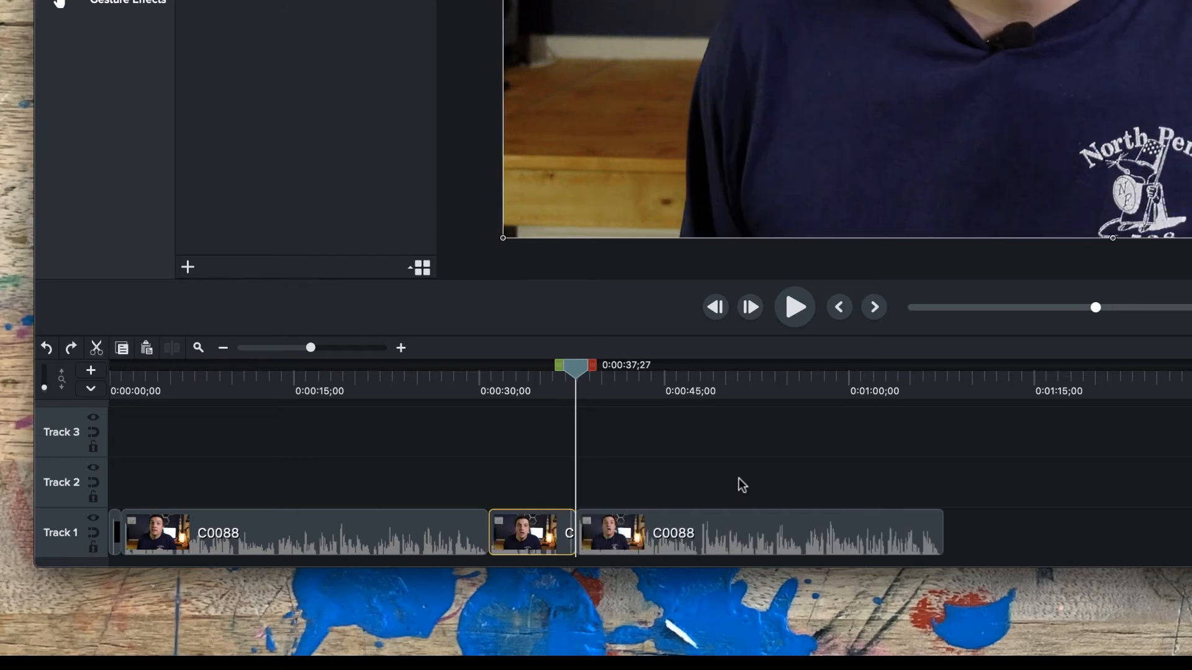
key(super+z)
key(super+z)
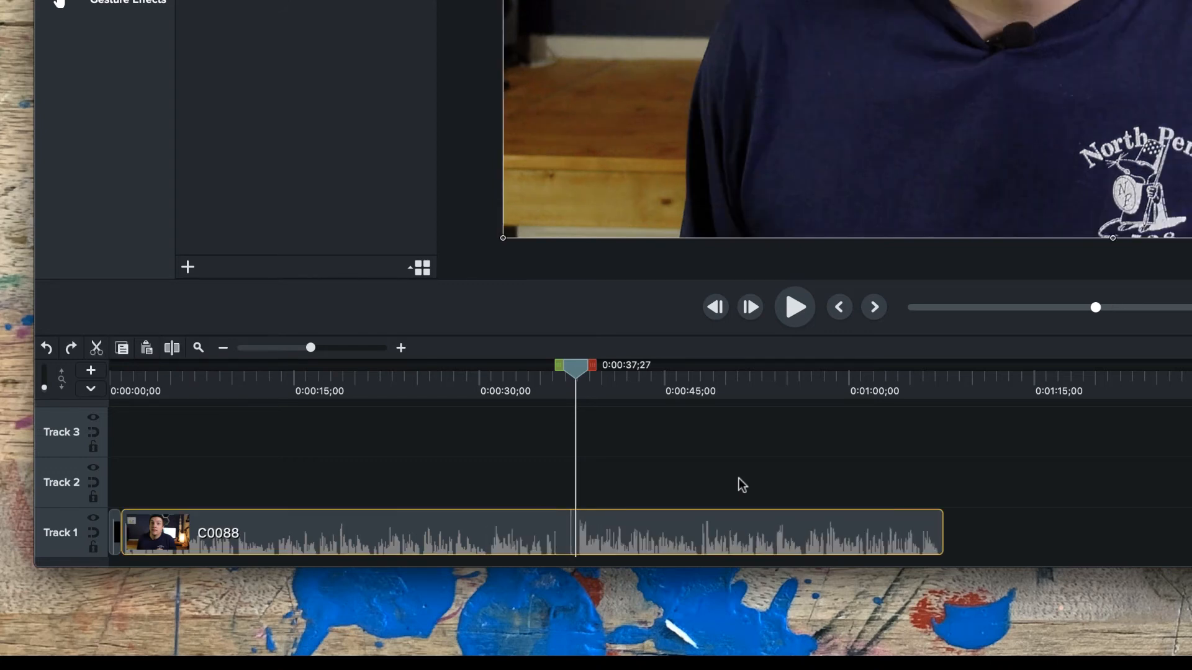
Ripple-delete the range from about 0:00:30;23 to 0:00:38;02 in C0088 and place the outro clip directly after it on Track 1.
mouse_move(575, 373)
mouse_down()
mouse_move(488, 386)
mouse_move(606, 377)
mouse_move(590, 382)
mouse_up()
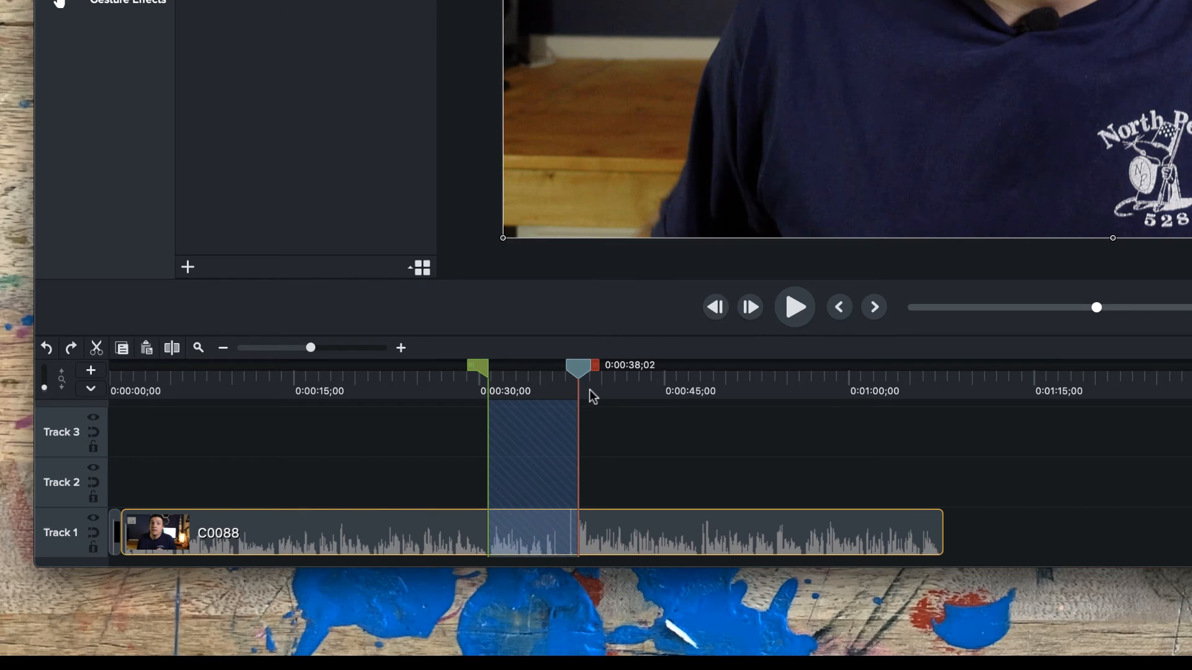
key(Delete)
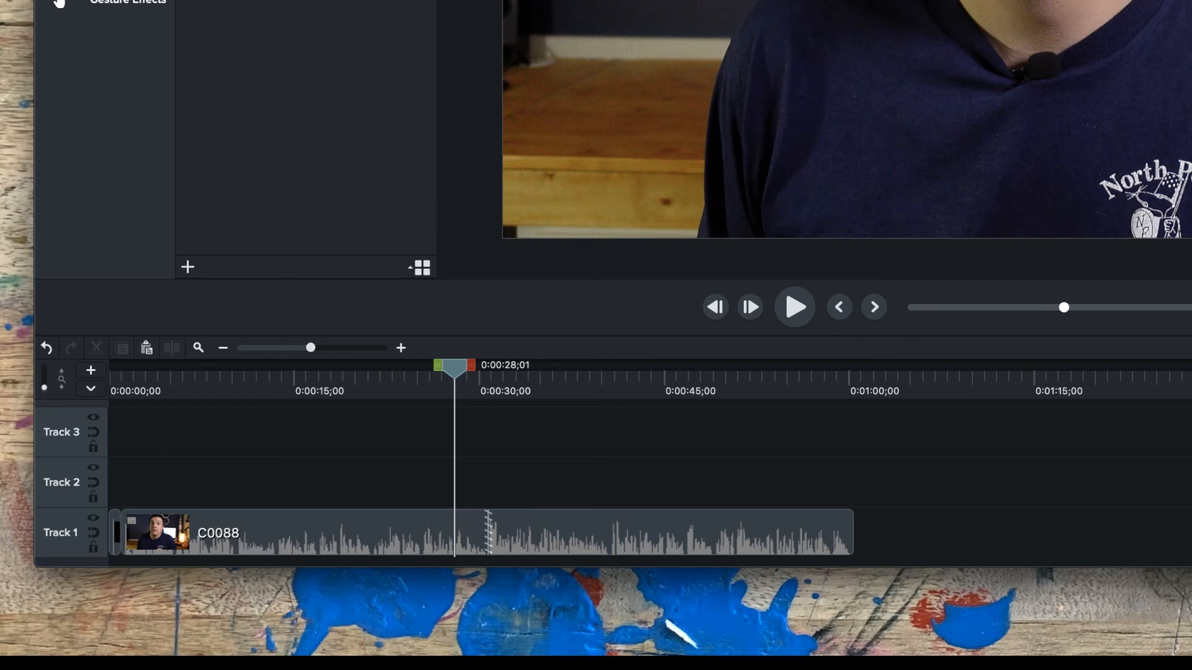
drag(621, 472, 822, 523)
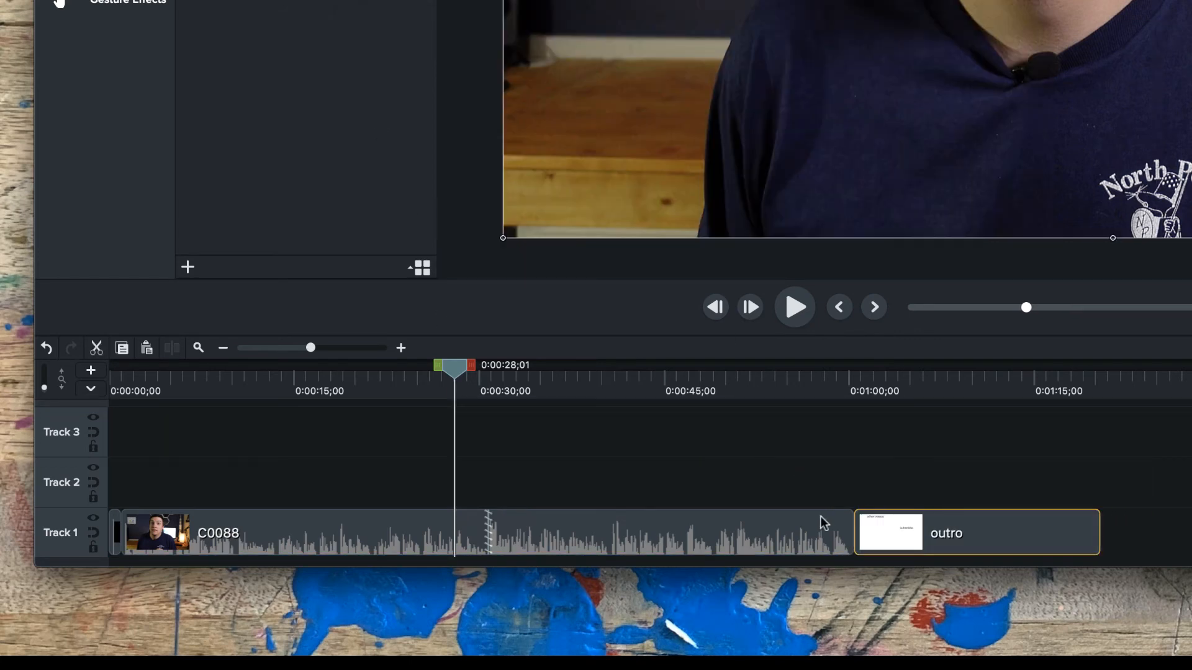
Move the playhead to 0:00:17;23, jump it forward to the outro's start and back to the start of C0088.
drag(443, 373, 328, 528)
click(462, 470)
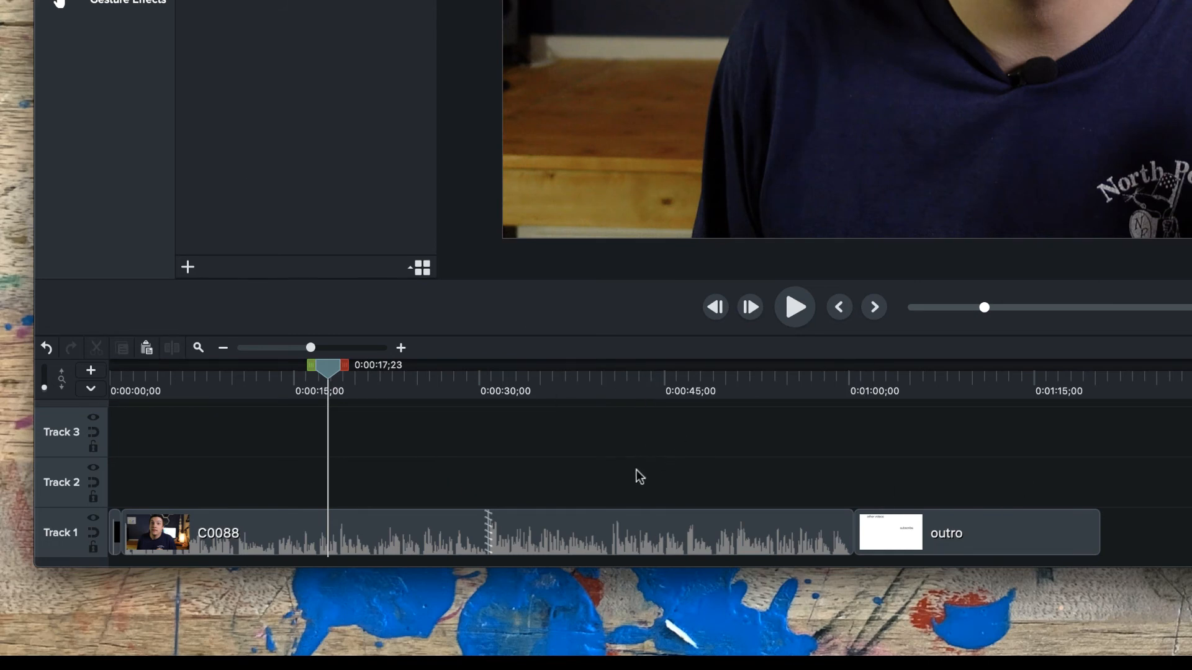
key(ctrl+period)
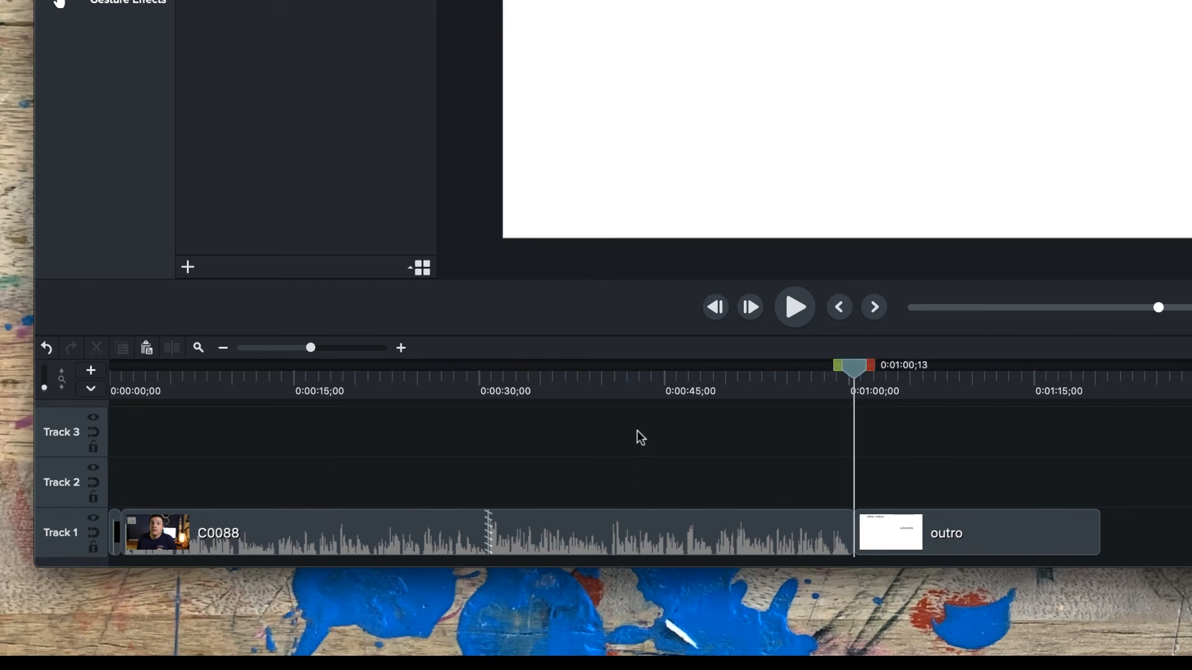
key(ctrl+comma)
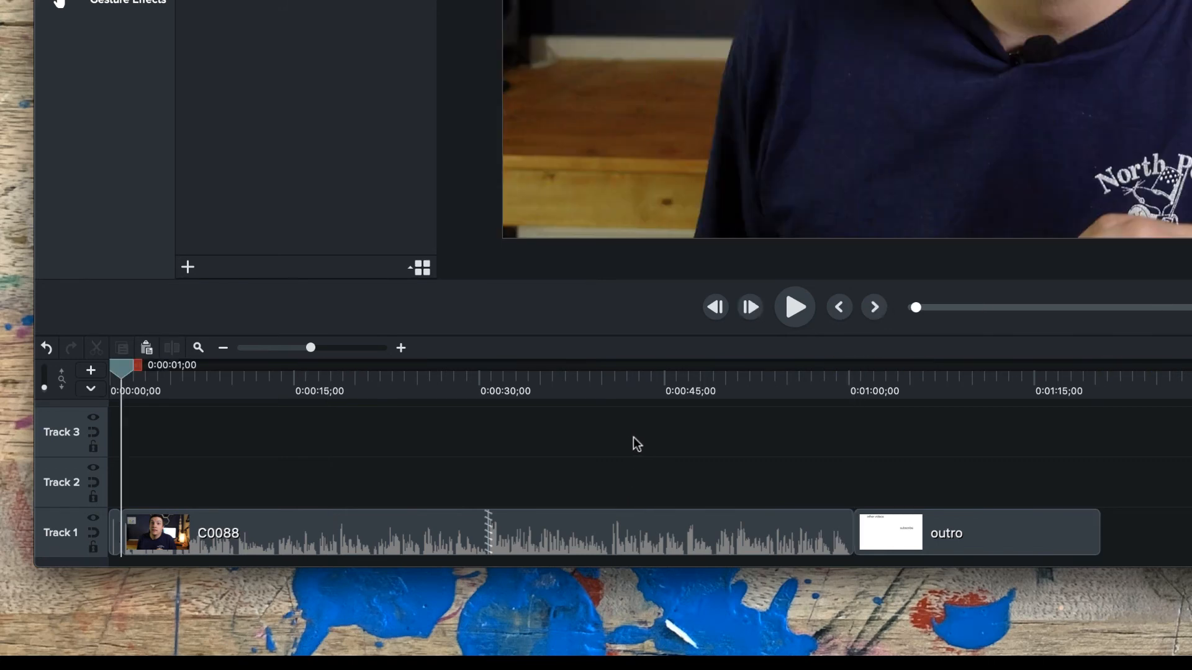
Move the outro clip to Track 2 at about 0:00:28;19 and jump the playhead through the clip edges to the end of C0088.
drag(968, 533, 581, 470)
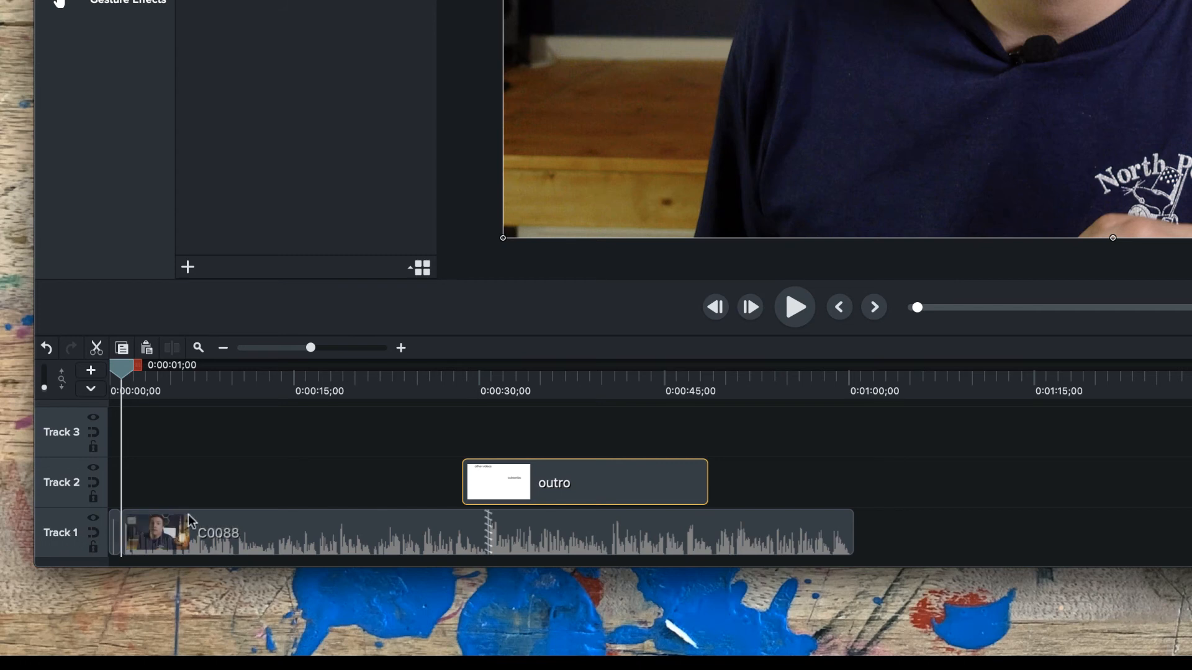
click(813, 527)
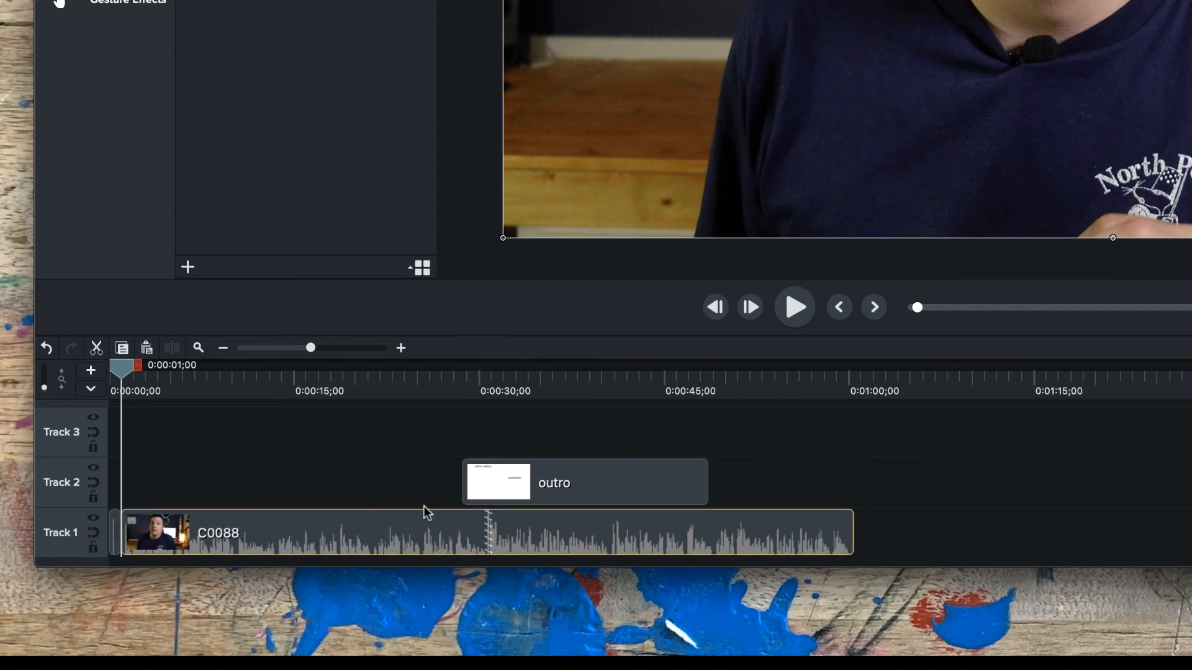
click(445, 500)
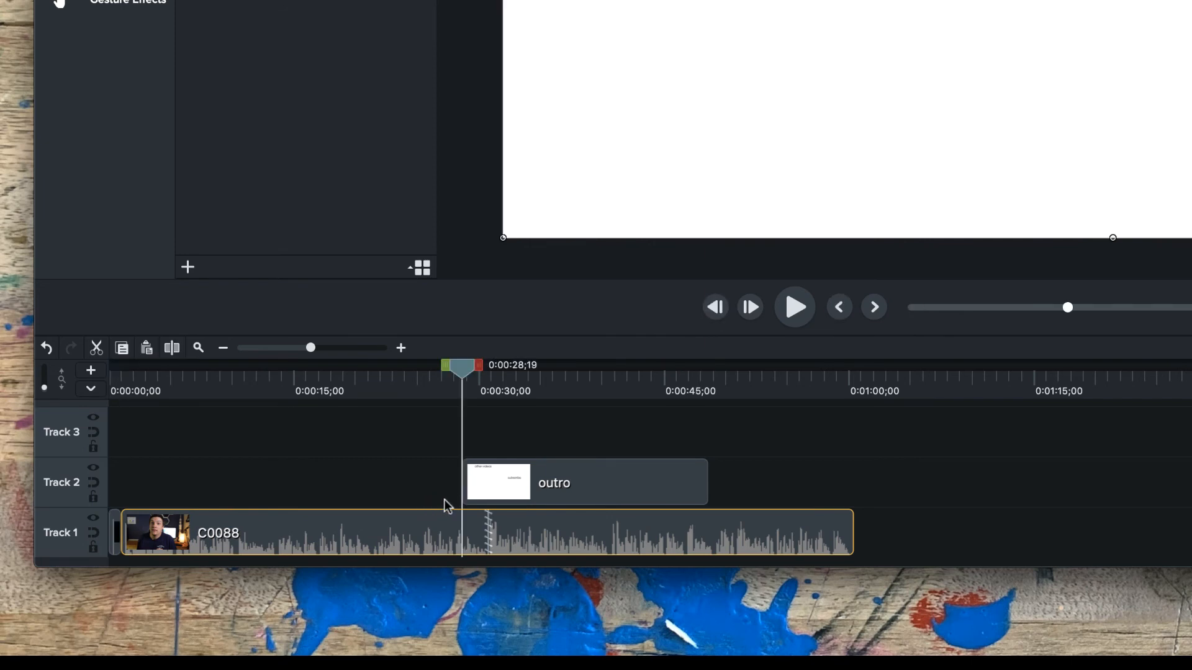
click(700, 477)
click(844, 542)
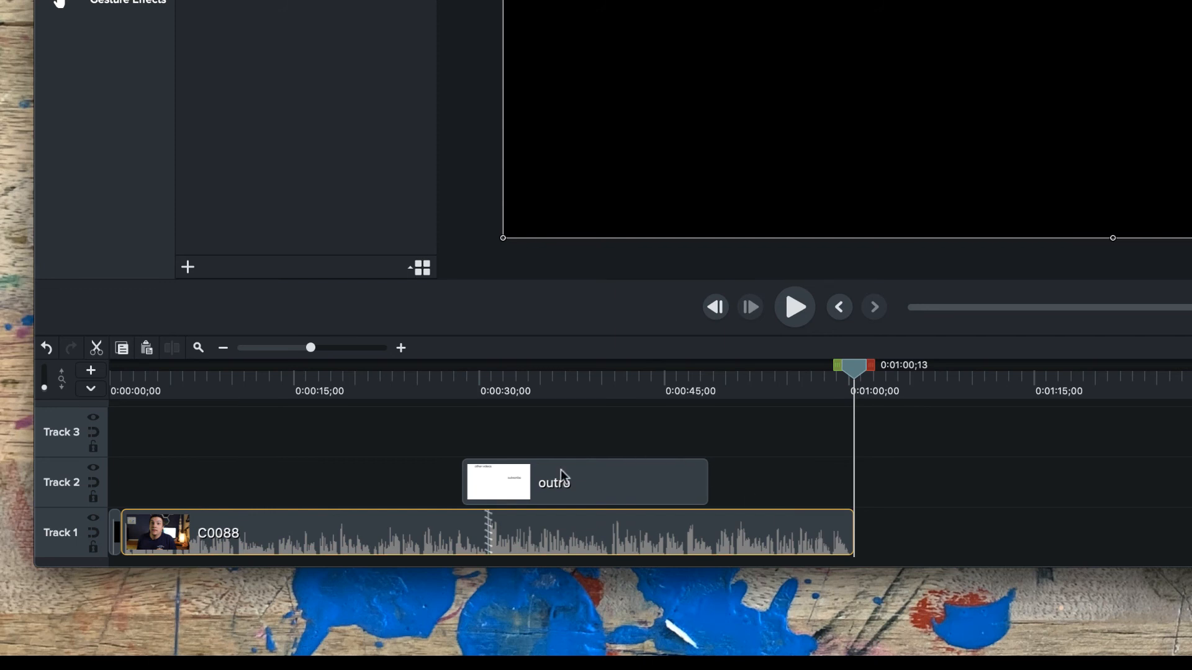
Return the outro clip to Track 1 directly after C0088 and jump the playhead back to the start of C0088.
drag(561, 479, 946, 530)
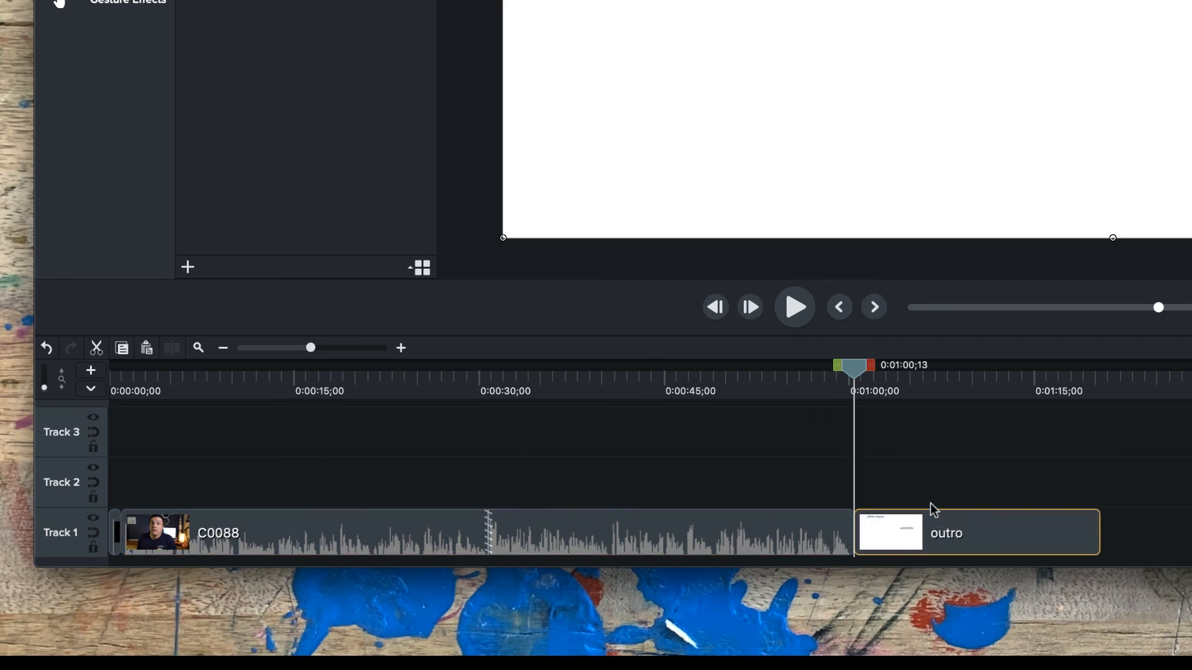
key(ctrl+comma)
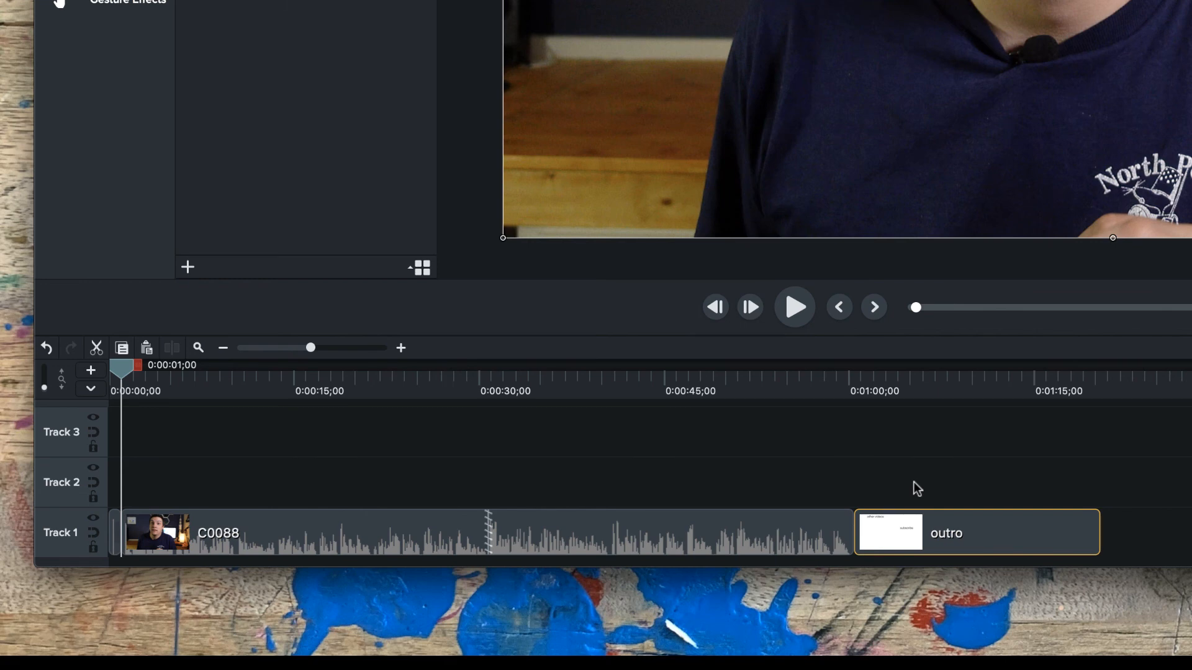